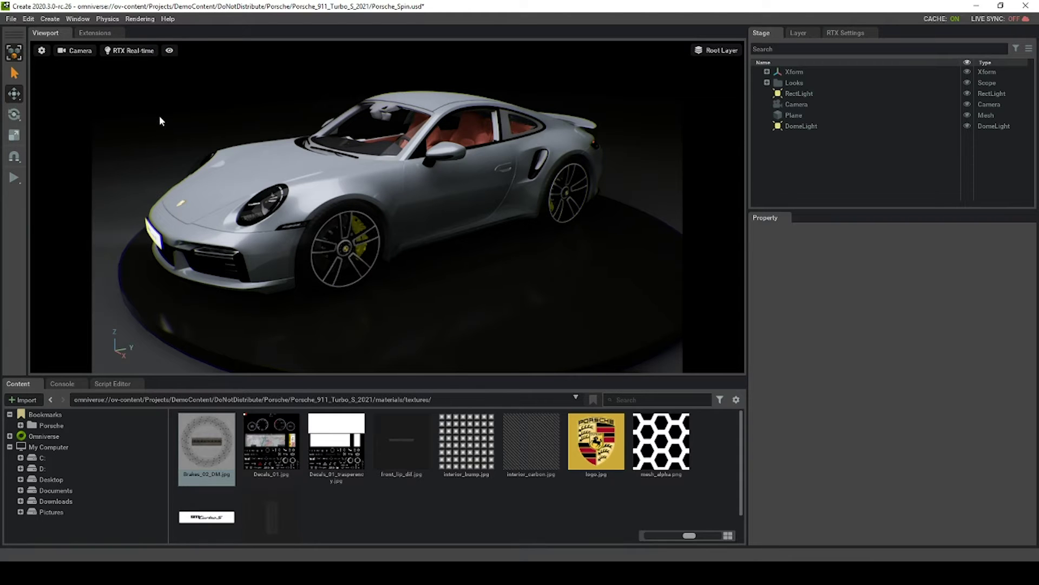
- Switch the viewport to path-traced rendering, then back to real-time
click(128, 51)
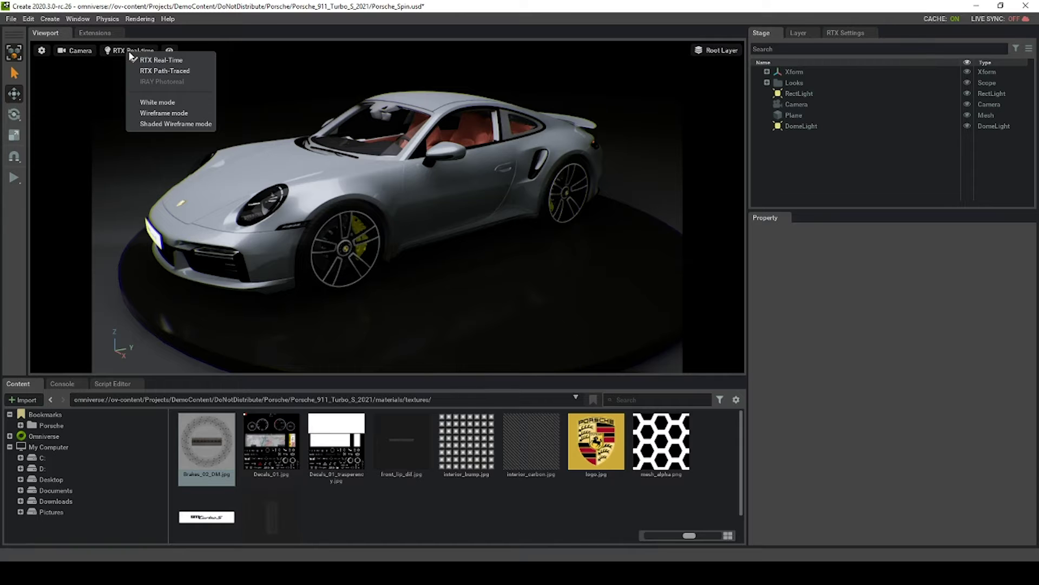
click(162, 70)
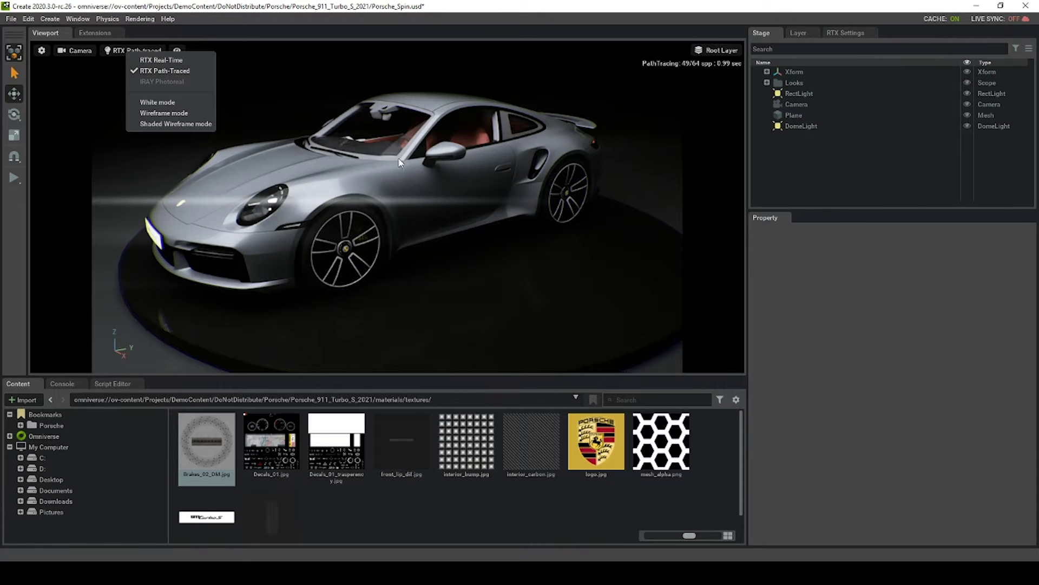
click(132, 51)
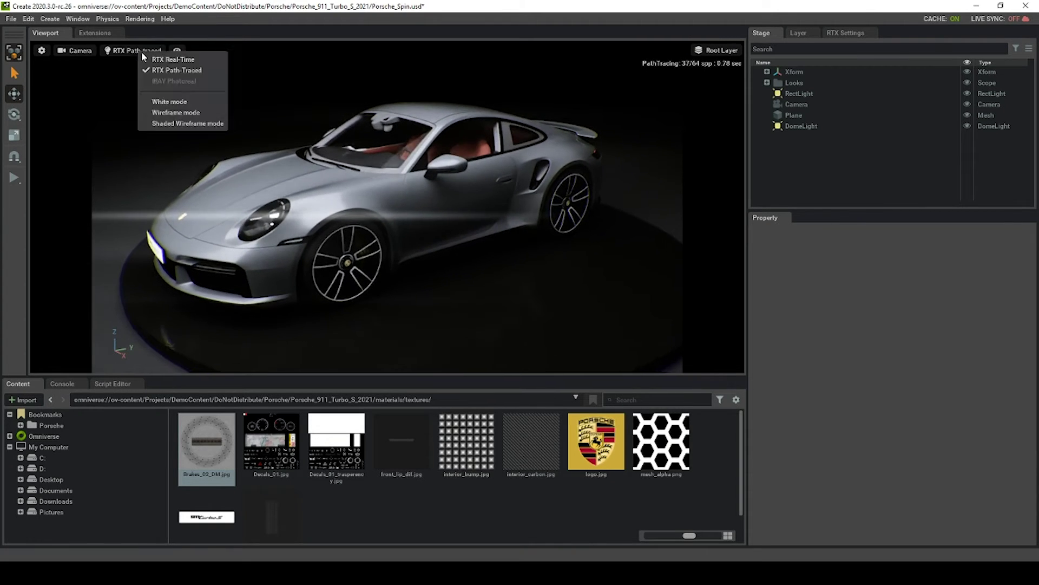
click(156, 60)
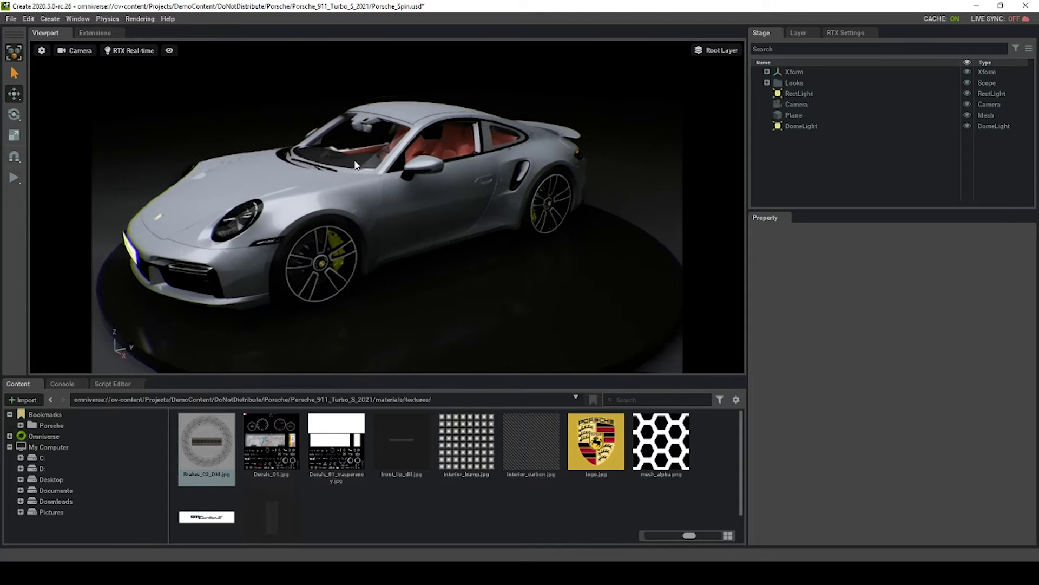
- Browse the omniverse:// root with localhost and ov-content, collapsing the Omniverse tree
click(140, 52)
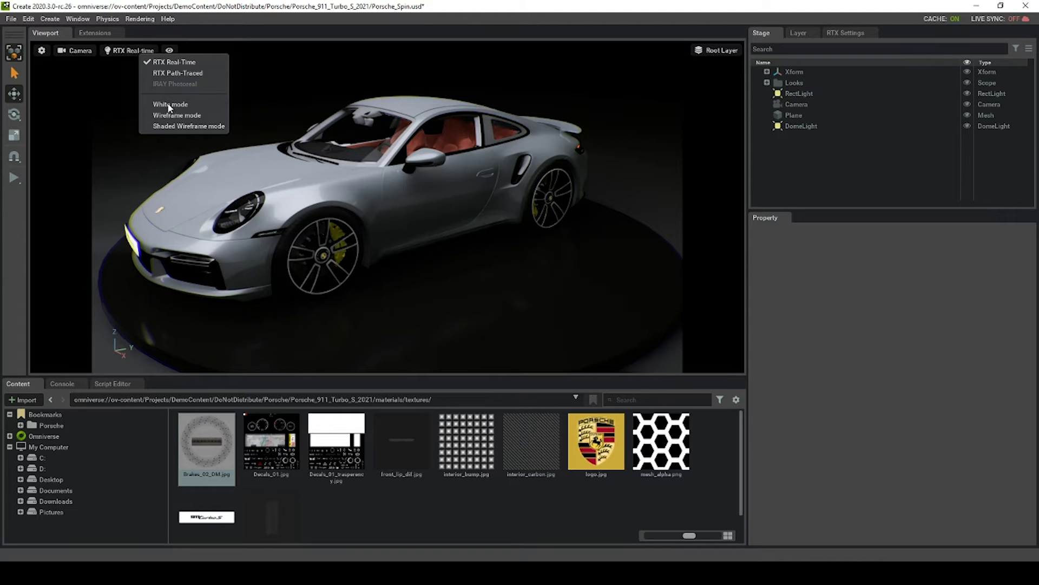
click(165, 64)
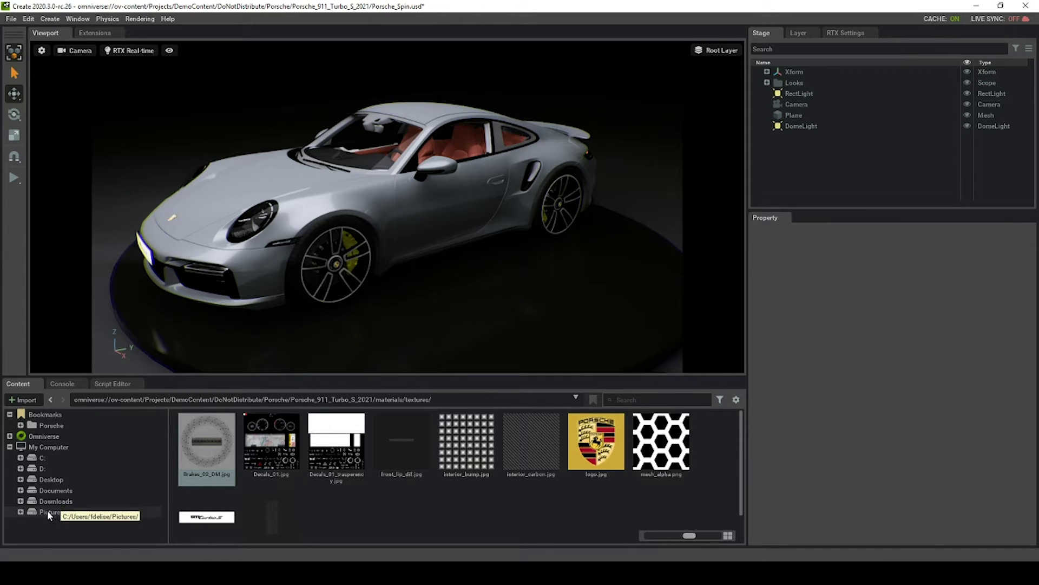
click(50, 439)
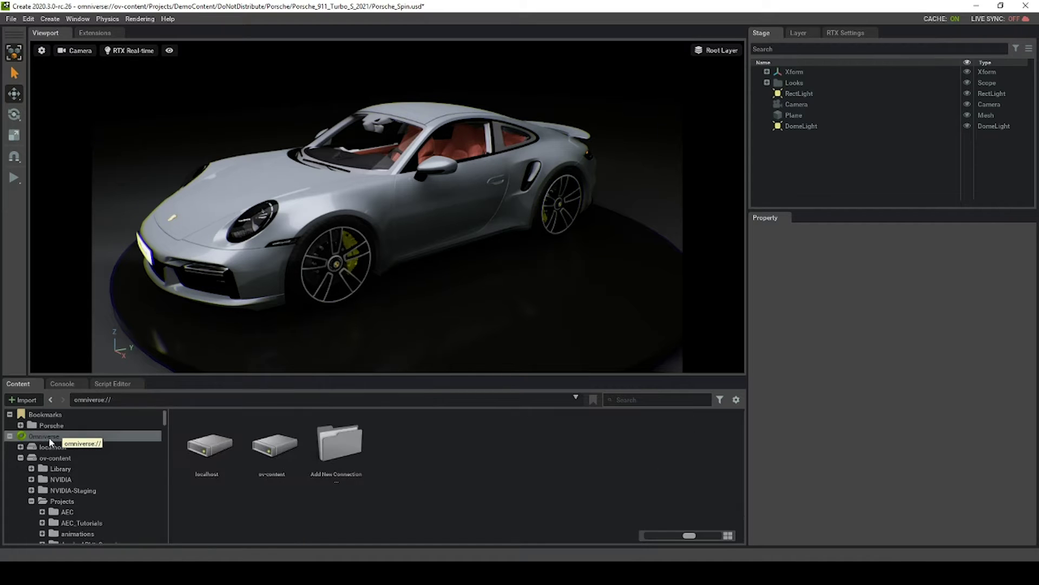
click(9, 436)
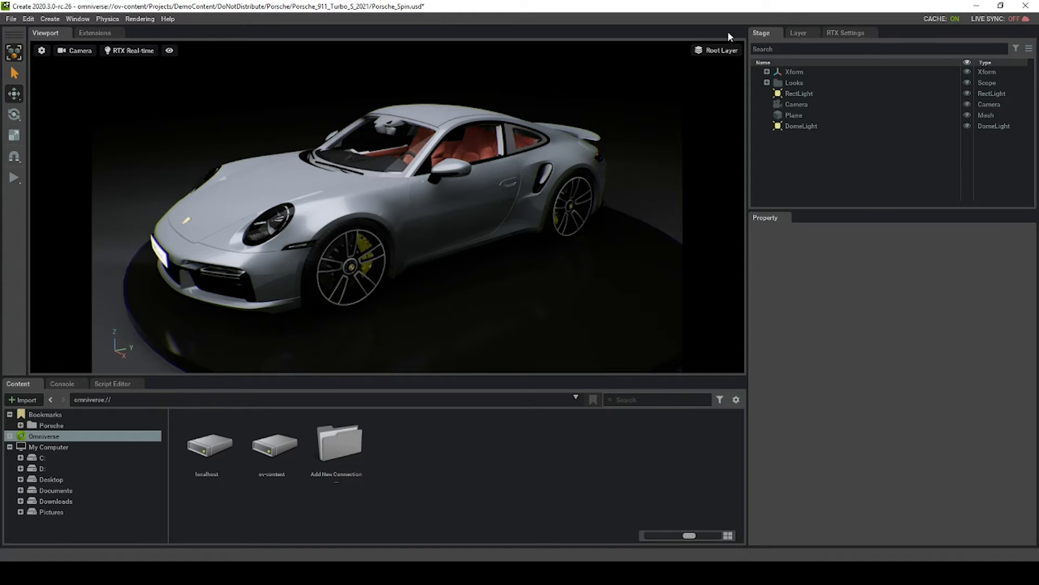
- Inspect the DomeLight, Plane, Camera and RectLight properties, ending on the RectLight
click(806, 126)
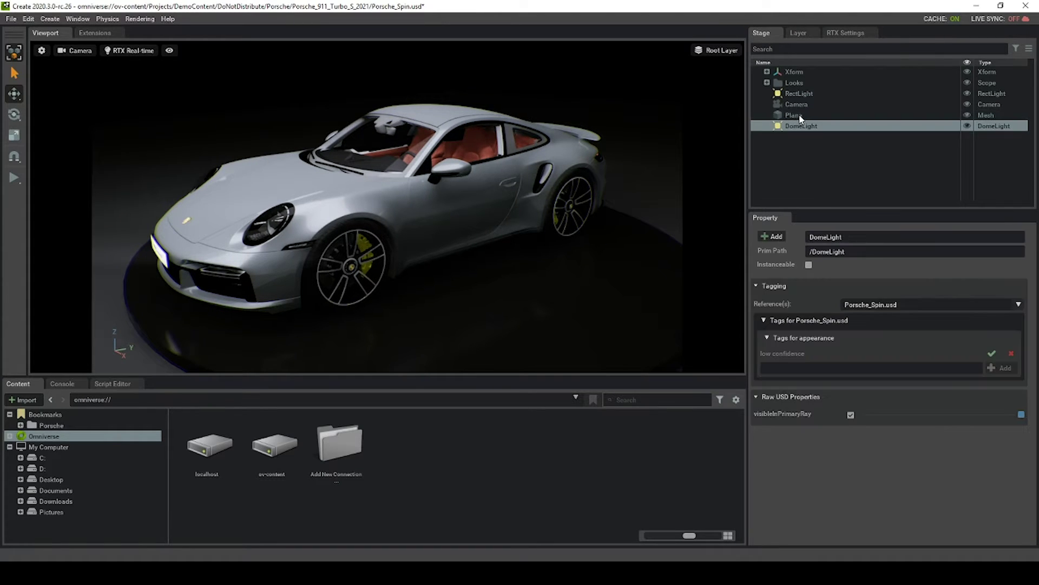
click(793, 115)
click(797, 105)
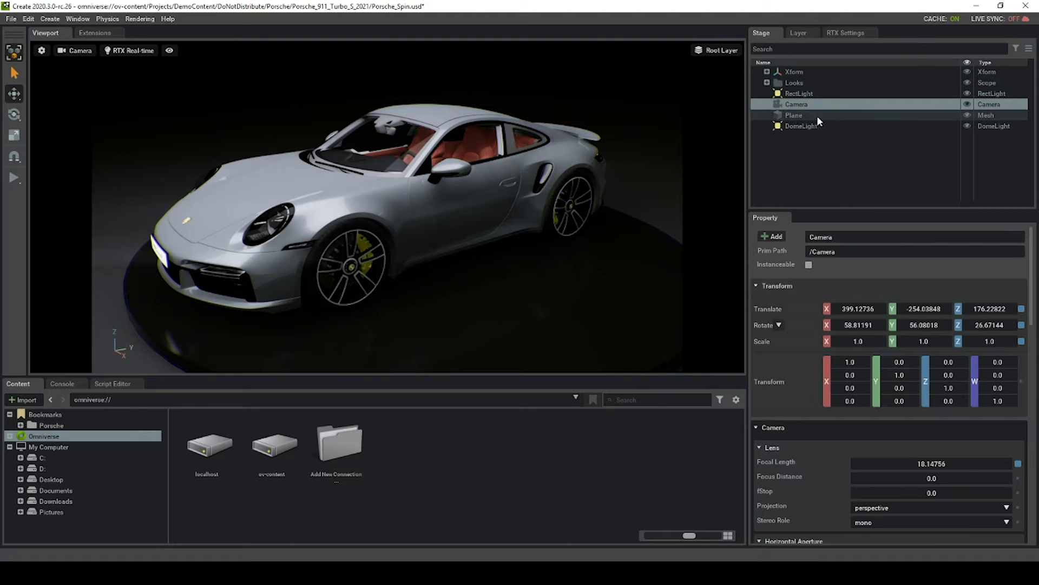
click(806, 94)
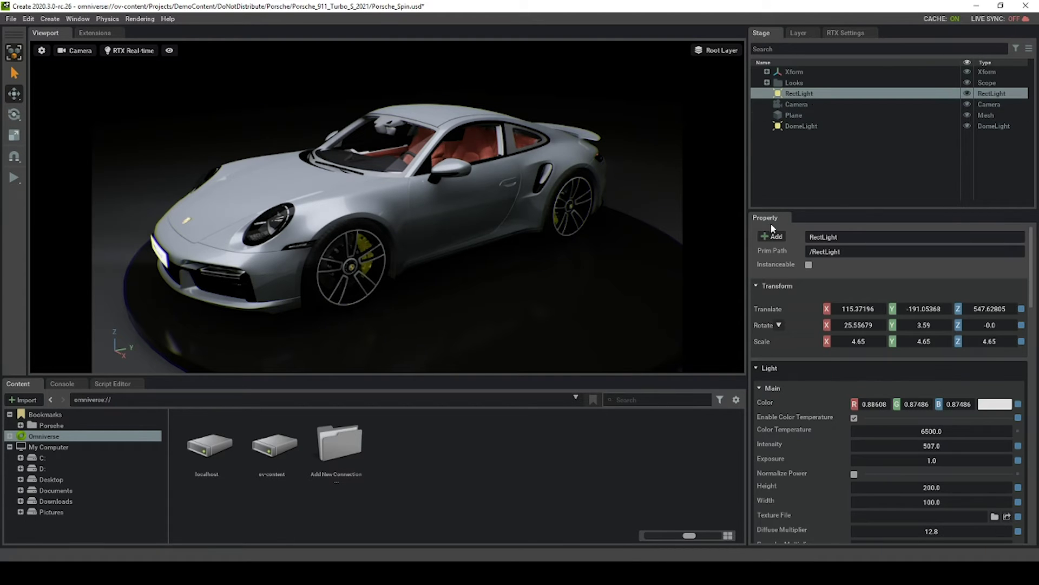
- Warm the RectLight colour from #E2DFDF to #EDE2E2 and clear the selection
click(995, 404)
drag(929, 321, 860, 234)
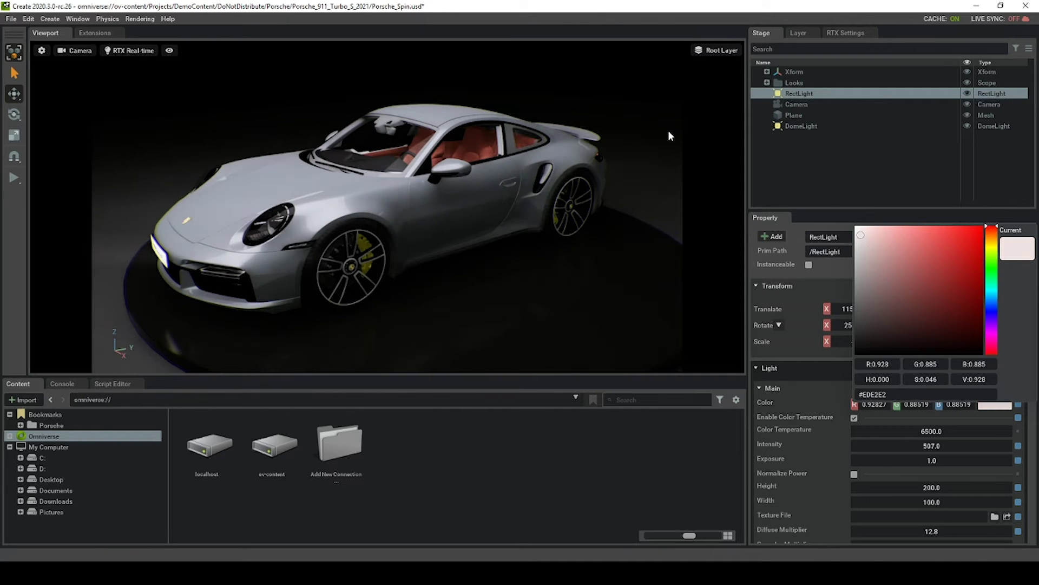
click(678, 105)
click(678, 105)
click(587, 112)
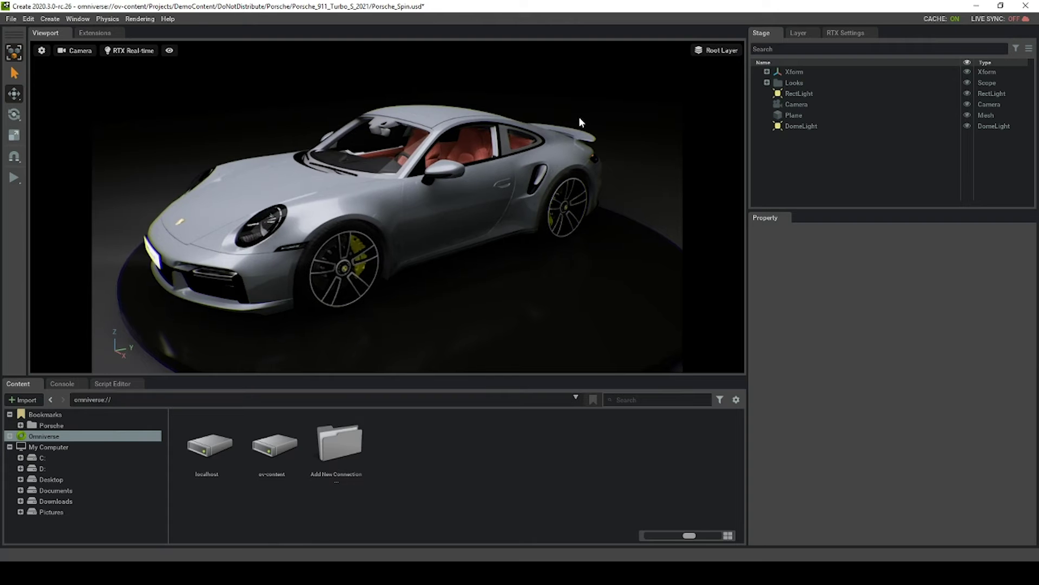
click(798, 33)
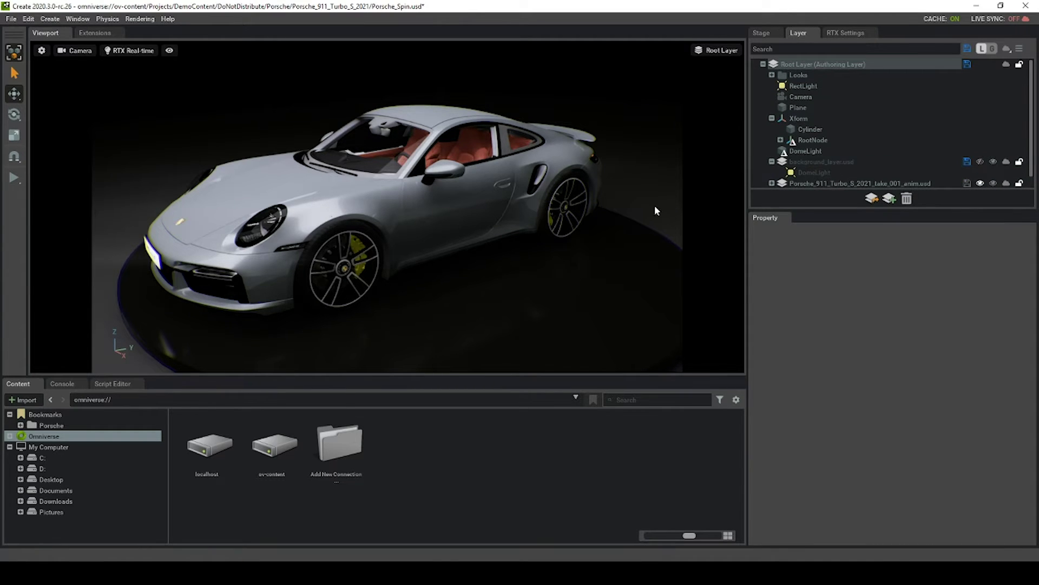
- Unmute background_layer.usd in the Layer panel so the garage surrounds the car
click(980, 161)
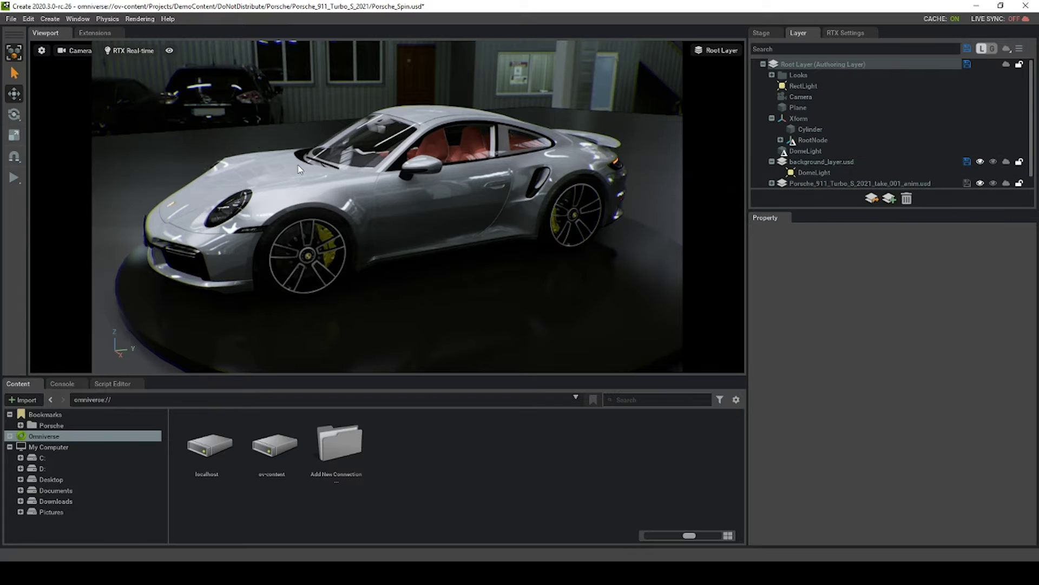
- Set the viewport render mode to RTX Path-Traced for the garage scene
click(140, 51)
click(162, 71)
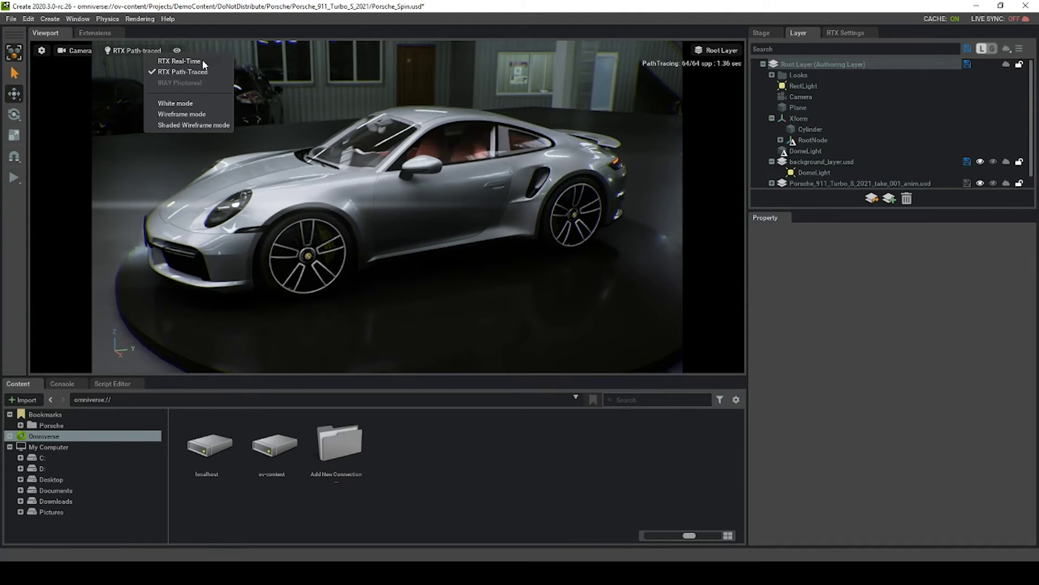
click(427, 92)
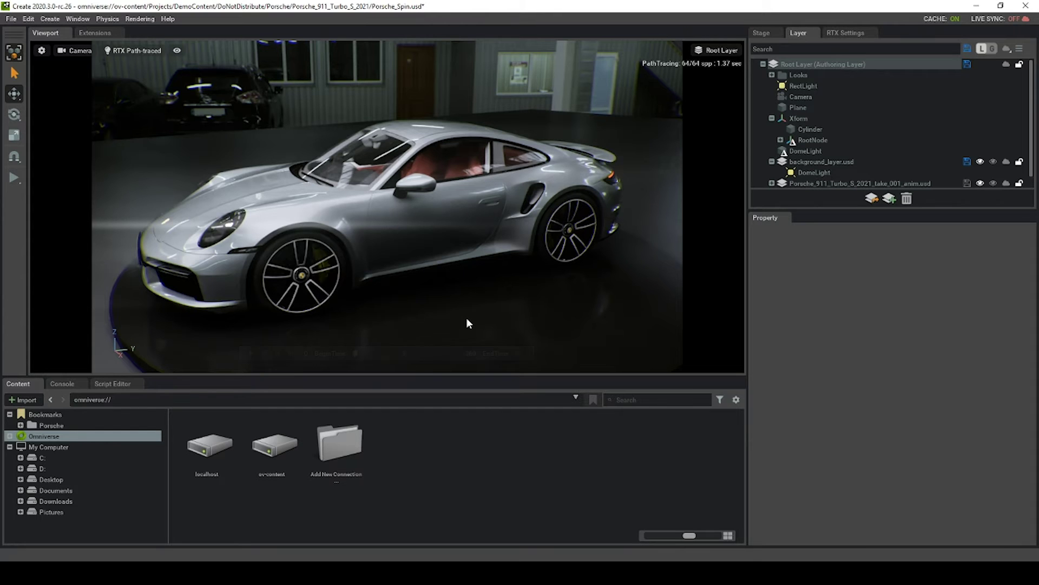
- Scrub the turntable animation forward and switch the viewport back to RTX Real-Time
mouse_move(356, 351)
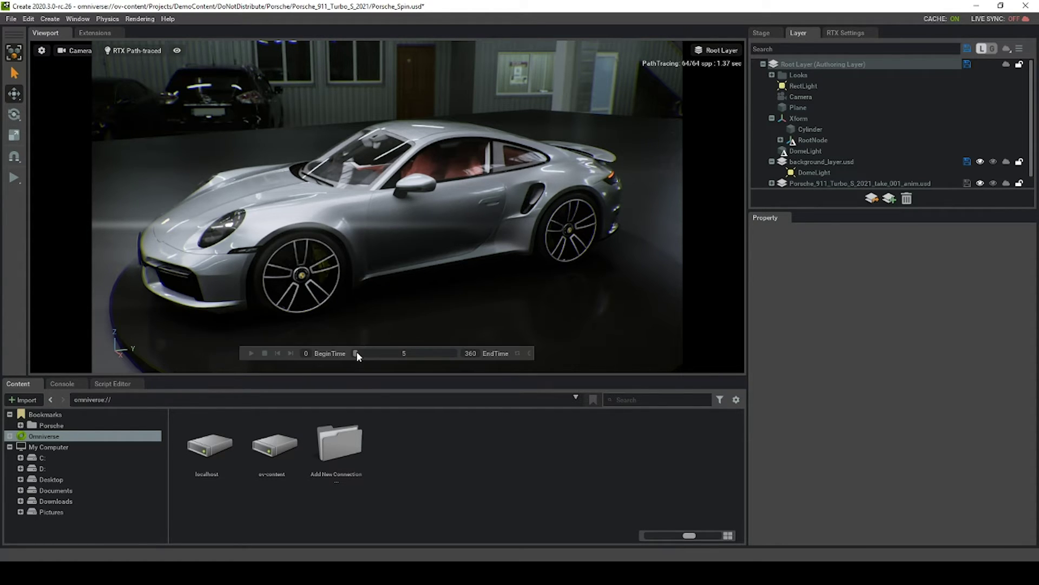
mouse_move(355, 350)
mouse_down()
mouse_move(431, 353)
mouse_move(359, 358)
mouse_move(442, 354)
mouse_move(351, 358)
mouse_up()
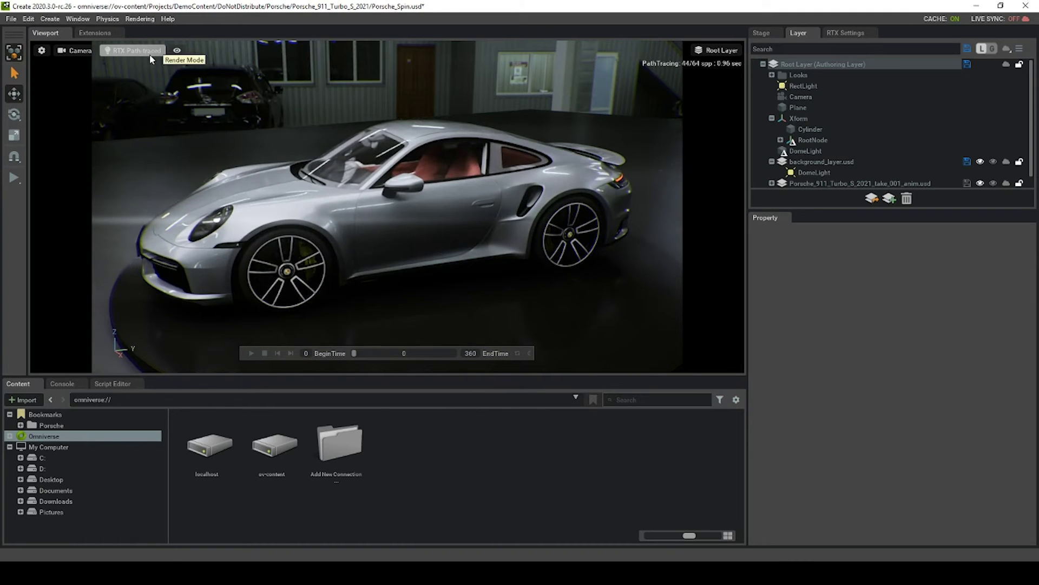
click(134, 50)
click(178, 60)
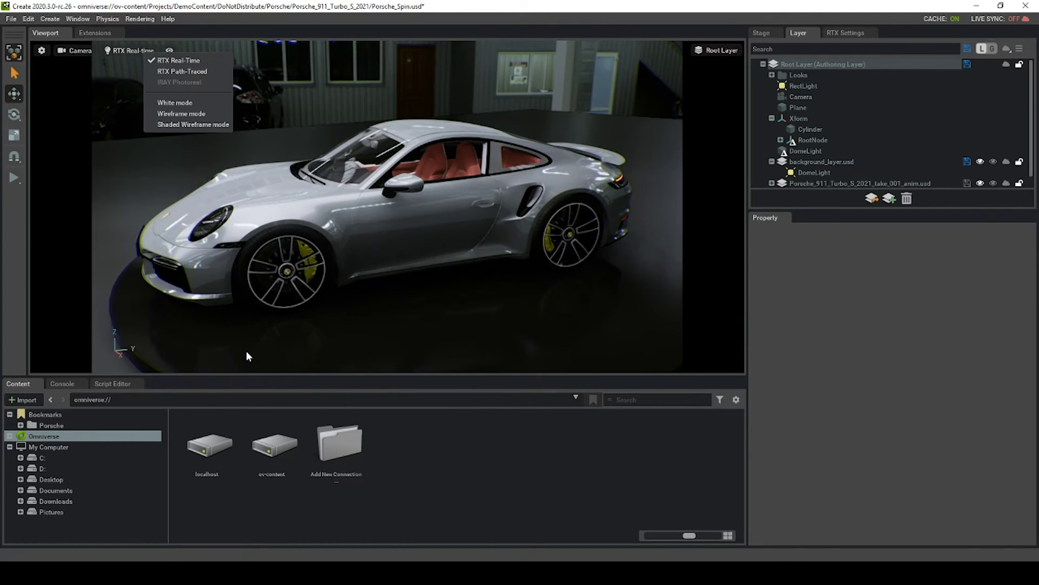
- Select the Cylinder turntable, play its spin, then stop at frame 0
click(249, 351)
click(14, 177)
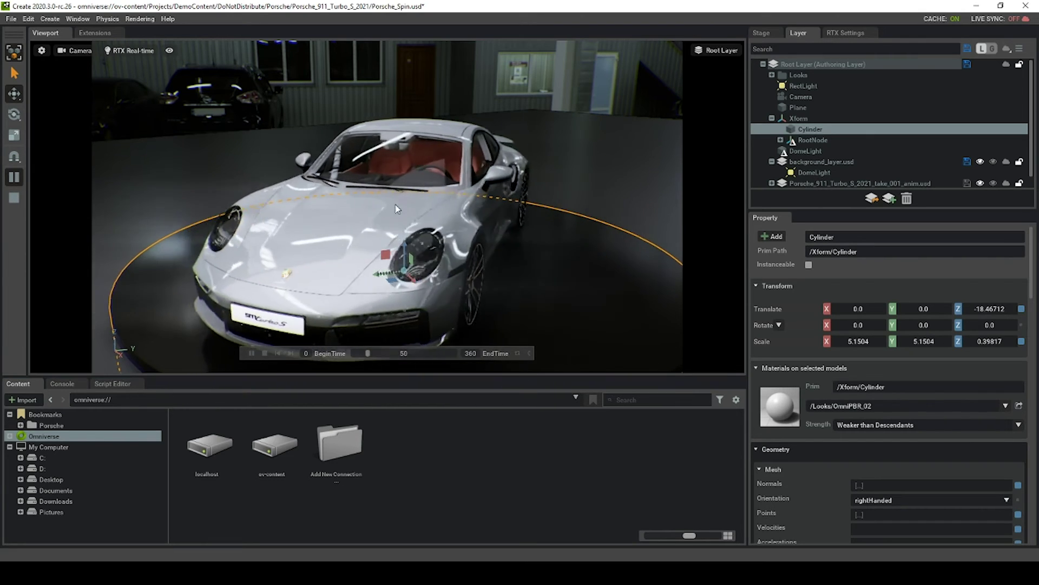
click(263, 353)
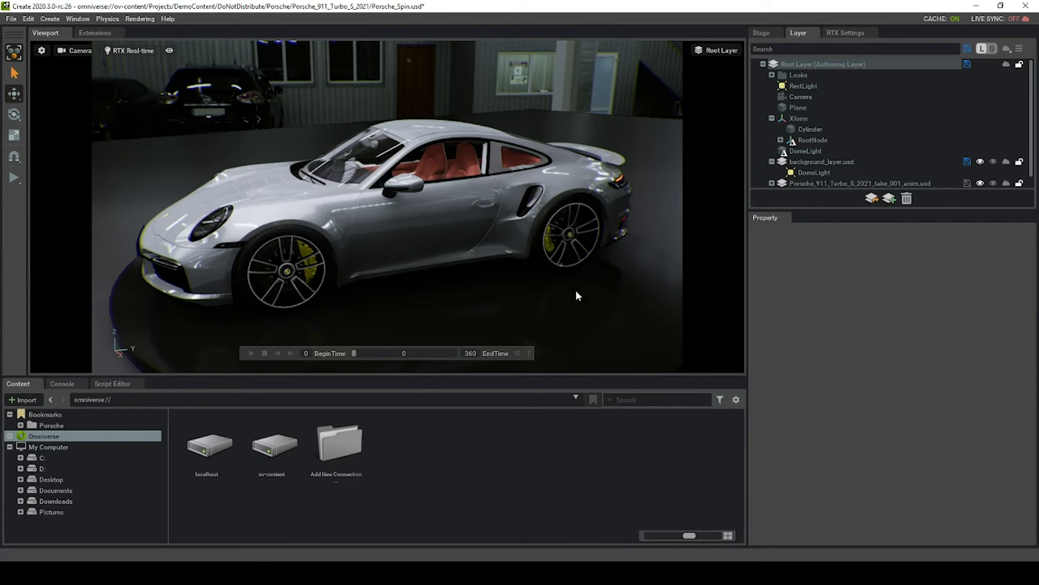
- Add a Cylinder in front of the car, lift it to about Z 60.8, then delete it
click(54, 21)
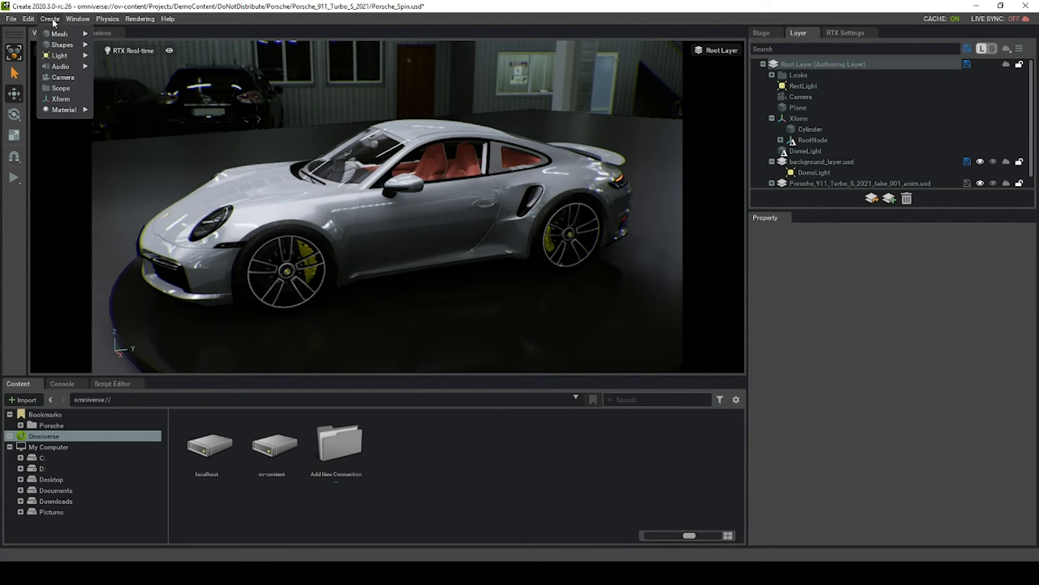
mouse_move(57, 34)
click(107, 57)
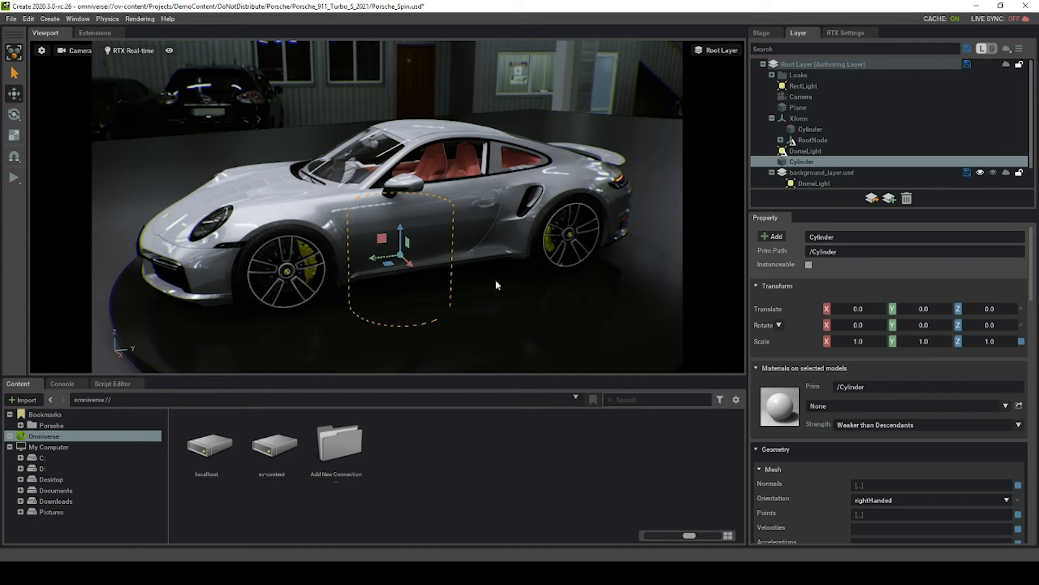
drag(407, 260, 551, 291)
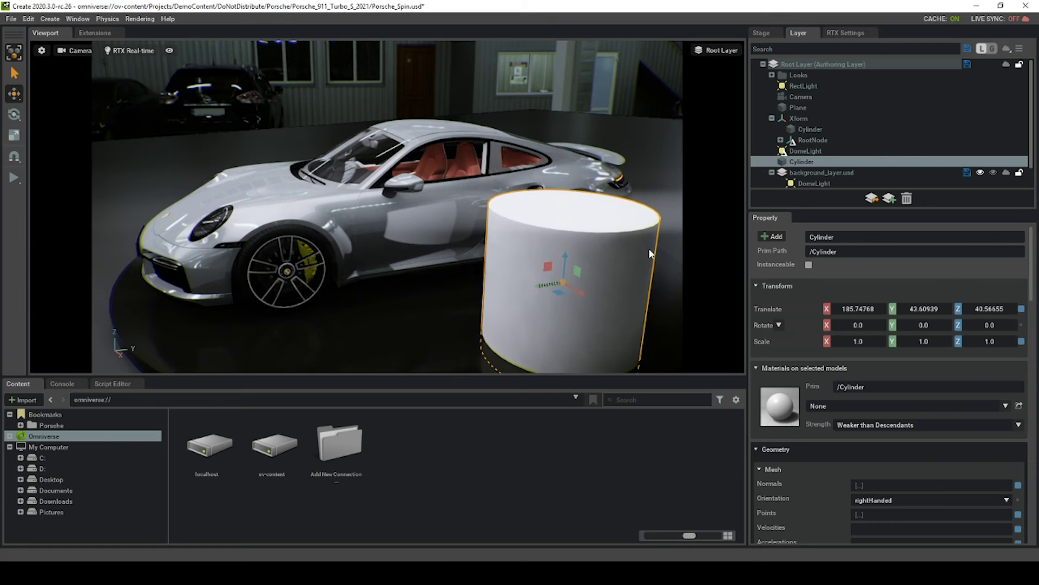
drag(562, 255, 570, 231)
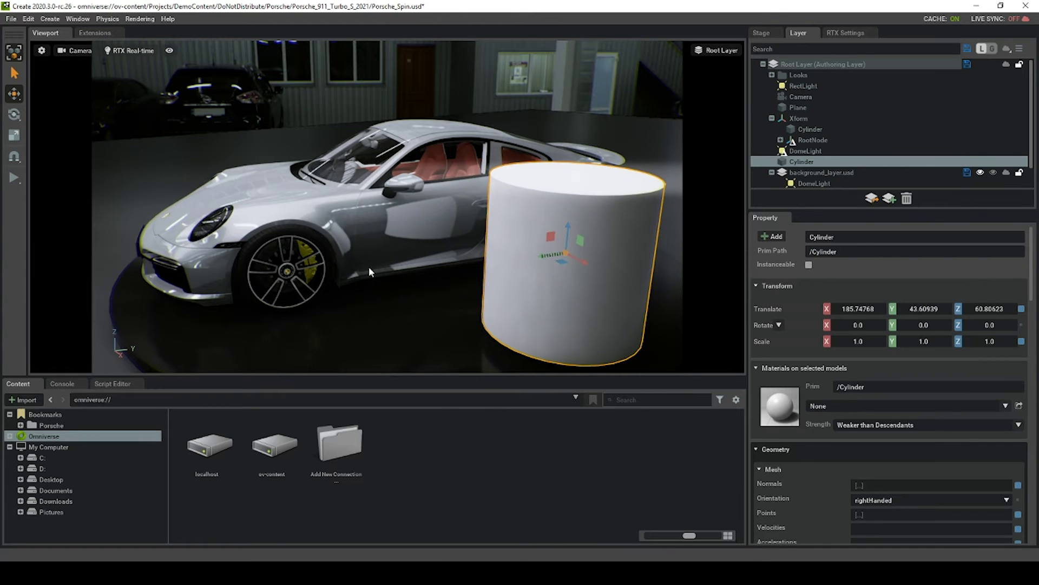
key(Delete)
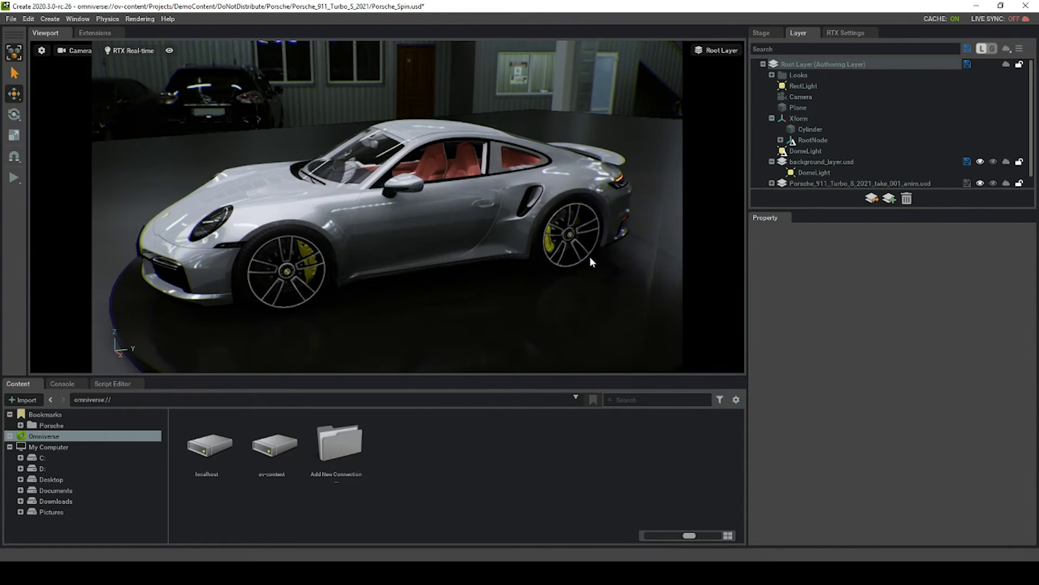
- Run the Python script creating the /hello/world sphere and select world in the Stage
click(111, 383)
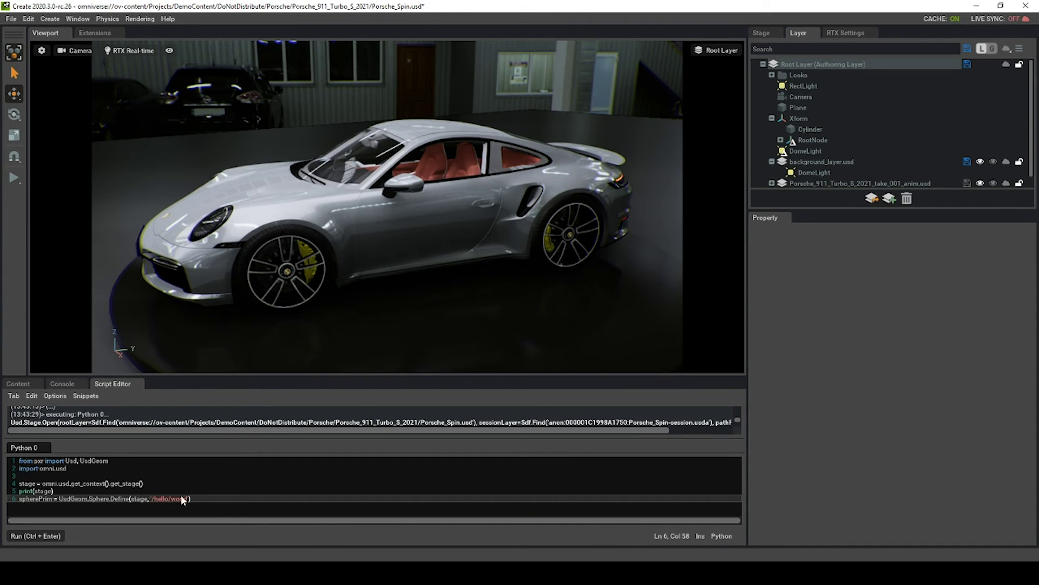
click(44, 538)
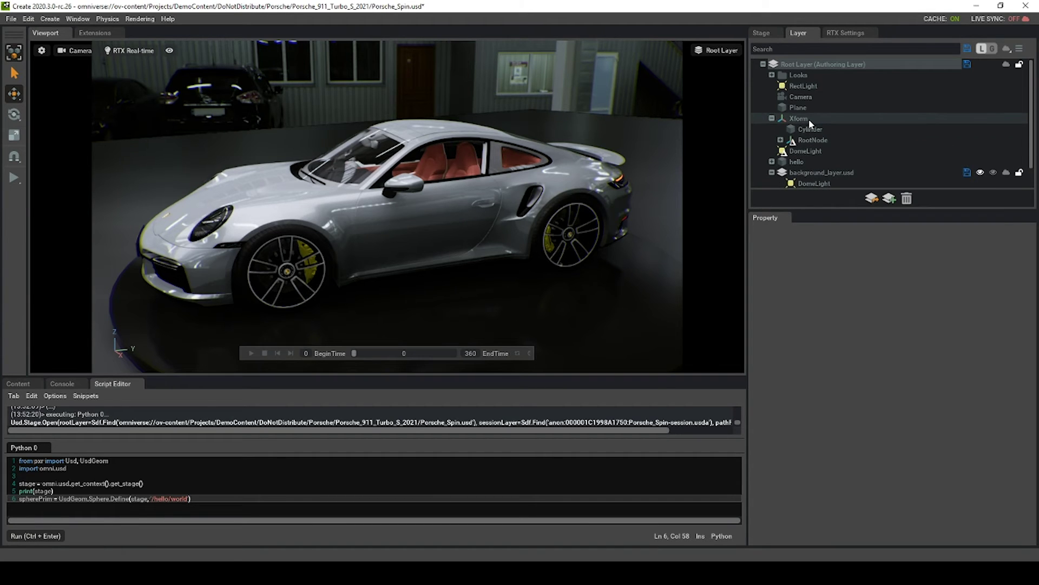
click(761, 32)
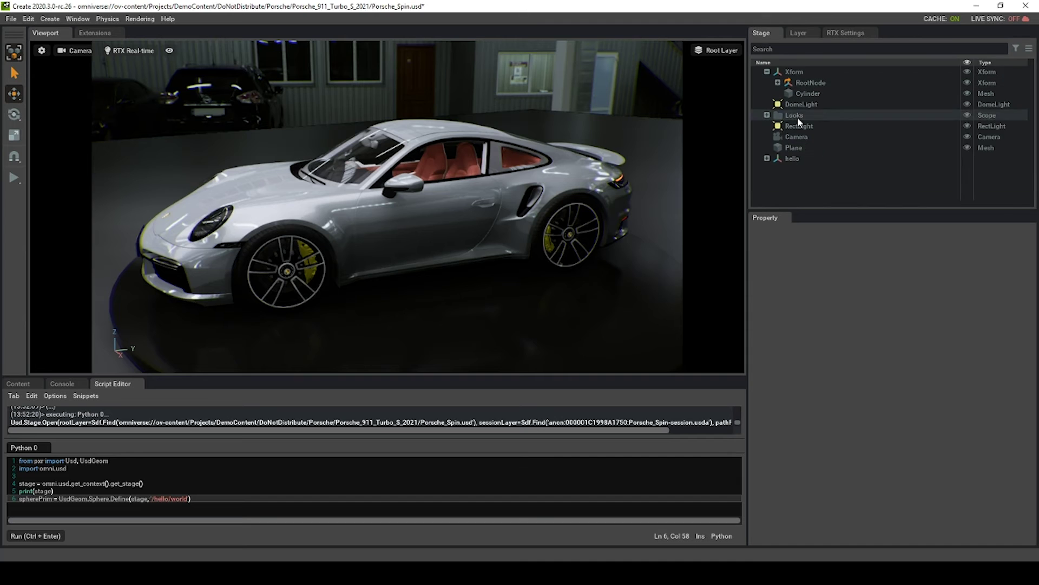
click(774, 157)
click(766, 158)
click(758, 170)
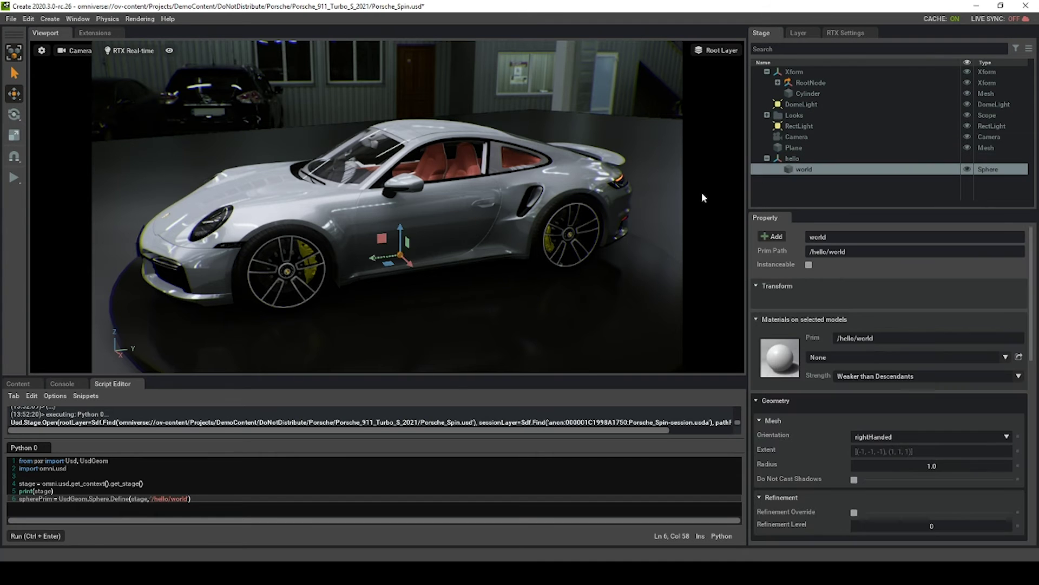
- Move the world sphere along X and scale it uniformly to about 32
drag(412, 265, 511, 325)
key(e)
key(r)
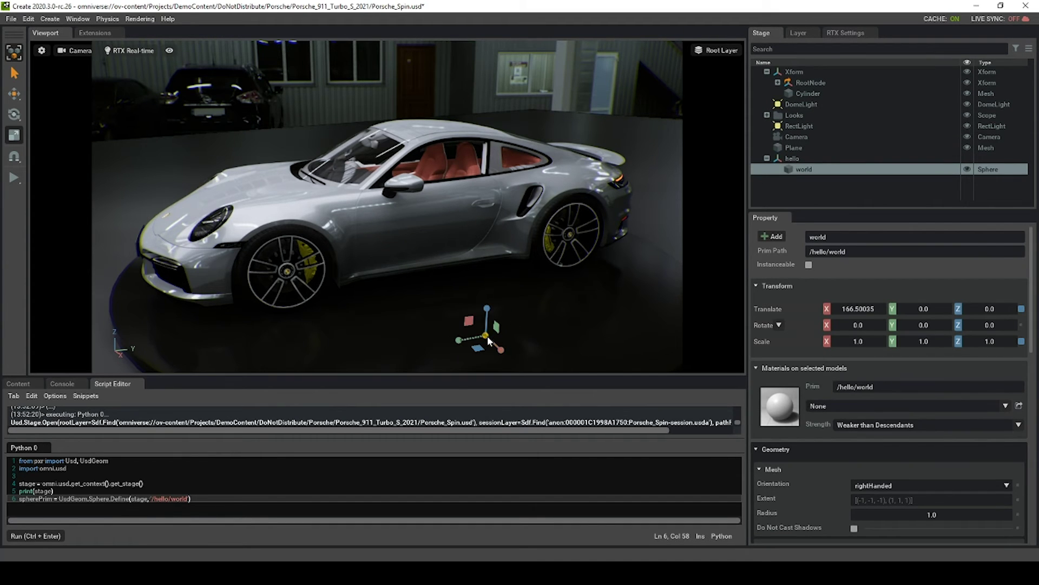
drag(488, 339, 490, 247)
key(w)
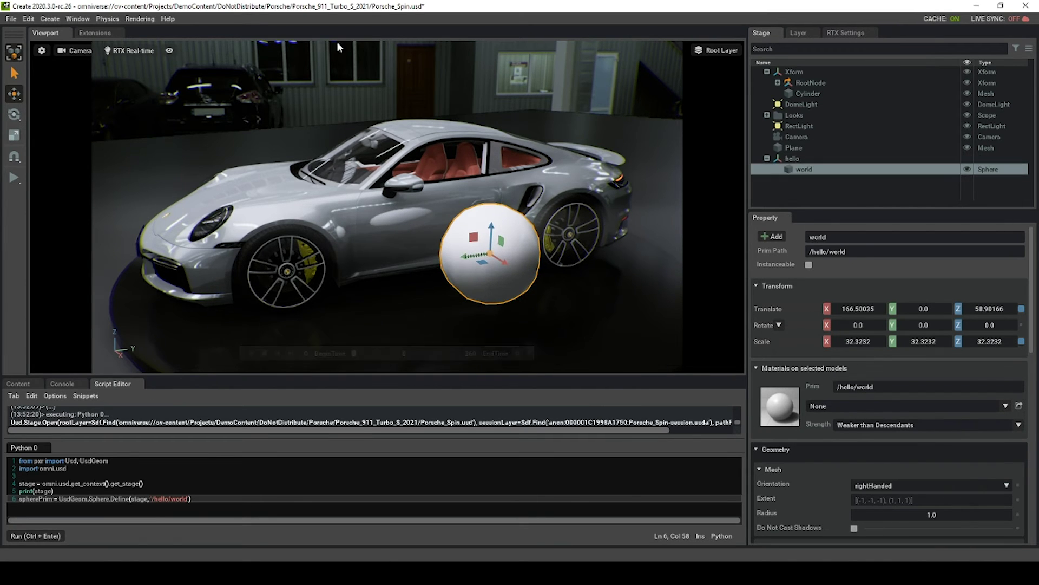
- Delete the hello prim together with its world sphere
click(796, 159)
key(Delete)
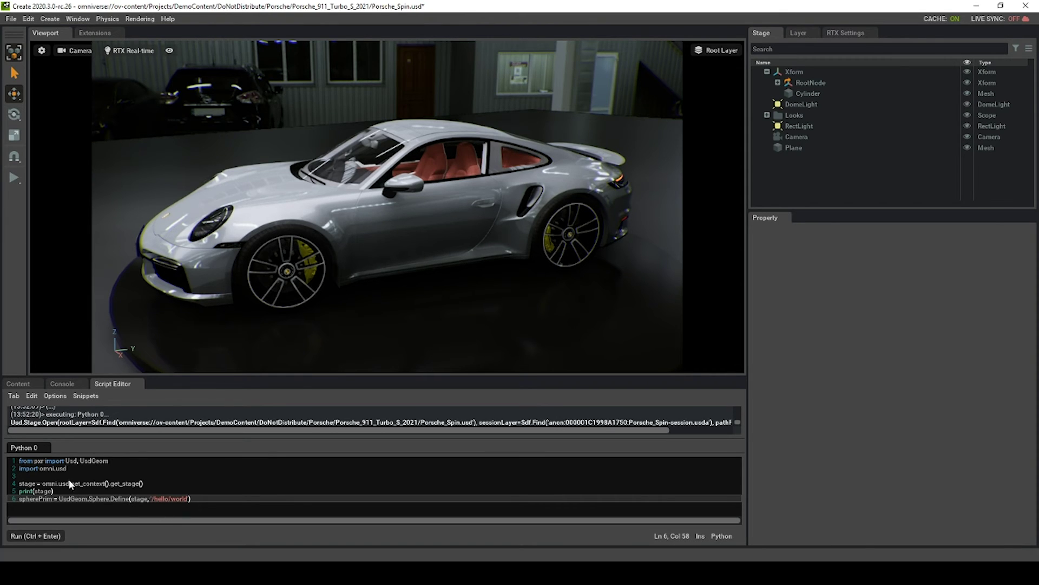
mouse_move(247, 325)
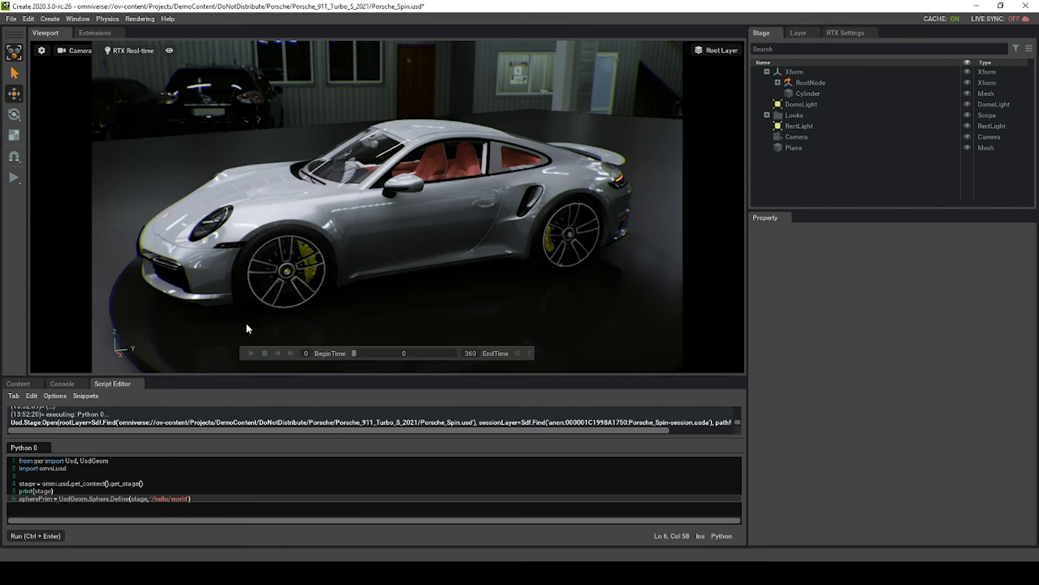
- Search extensions for 'image', enable IMAGE VIEWER, and return to the Viewport
click(92, 34)
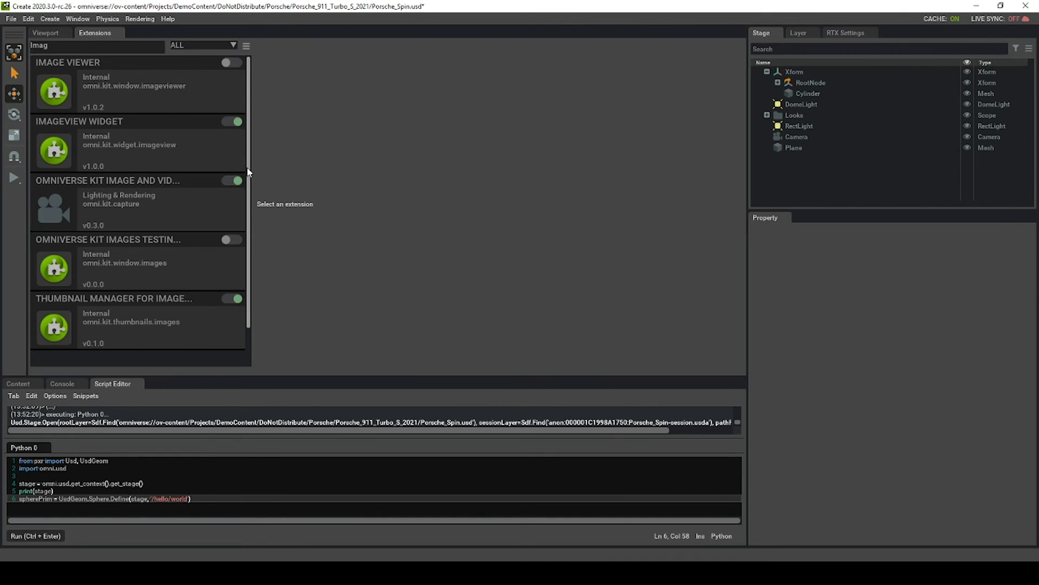
scroll(250, 182, down, 1)
scroll(250, 182, down, 4)
scroll(252, 127, up, 5)
key(BackSpace)
key(BackSpace)
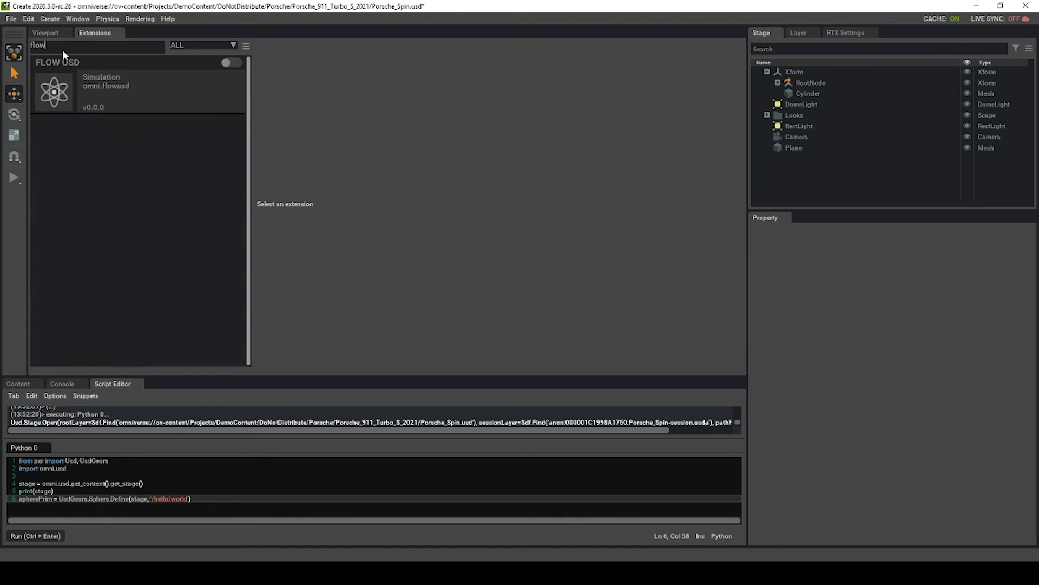
key(BackSpace)
key(BackSpace)
key(BackSpace)
key(BackSpace)
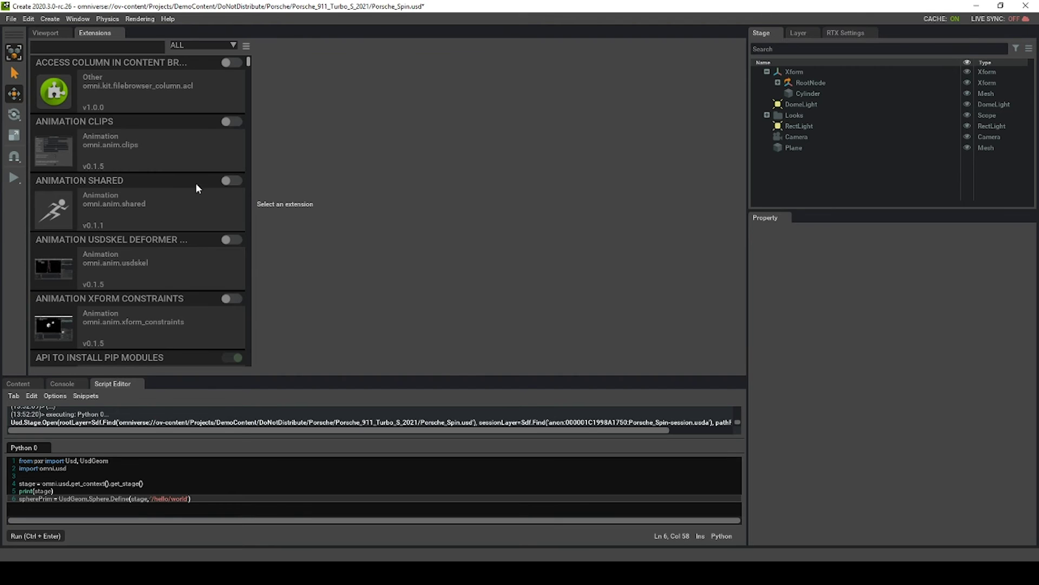
text(image)
click(114, 68)
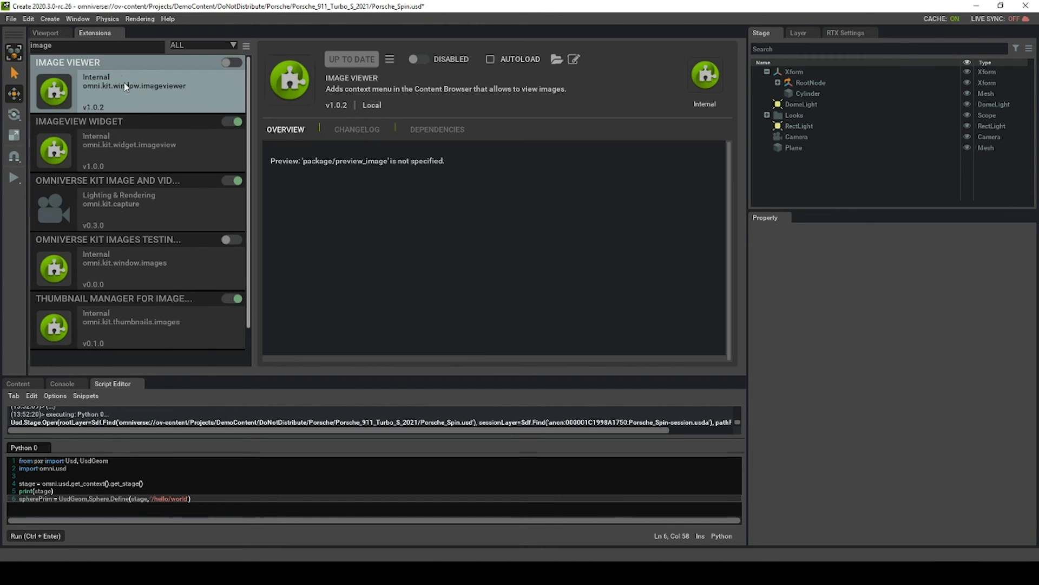
click(233, 62)
click(43, 33)
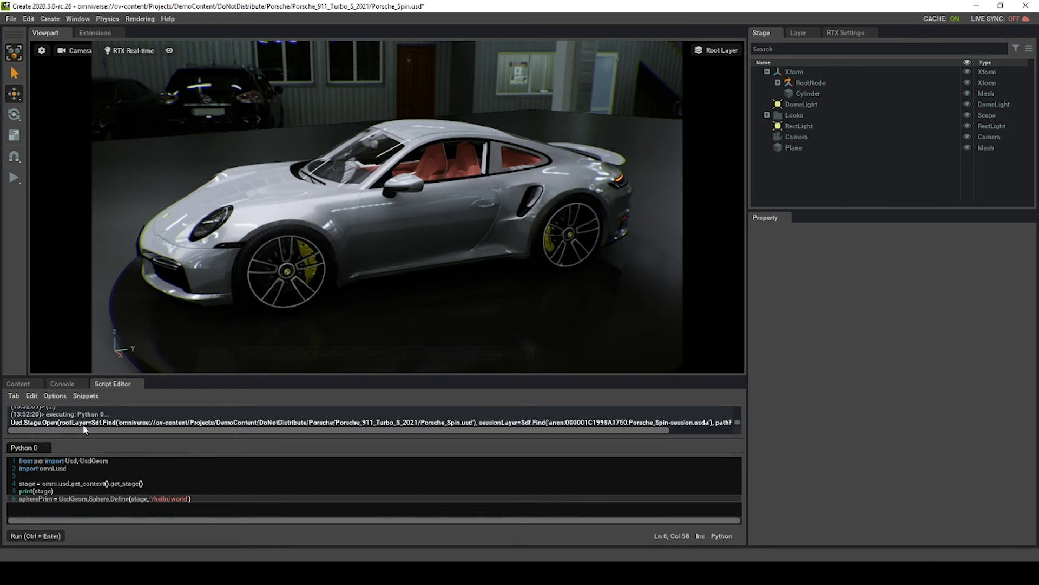
- Browse from the Porsche bookmark to Porsche_911_Turbo_S_2021/materials/textures in Content
click(17, 385)
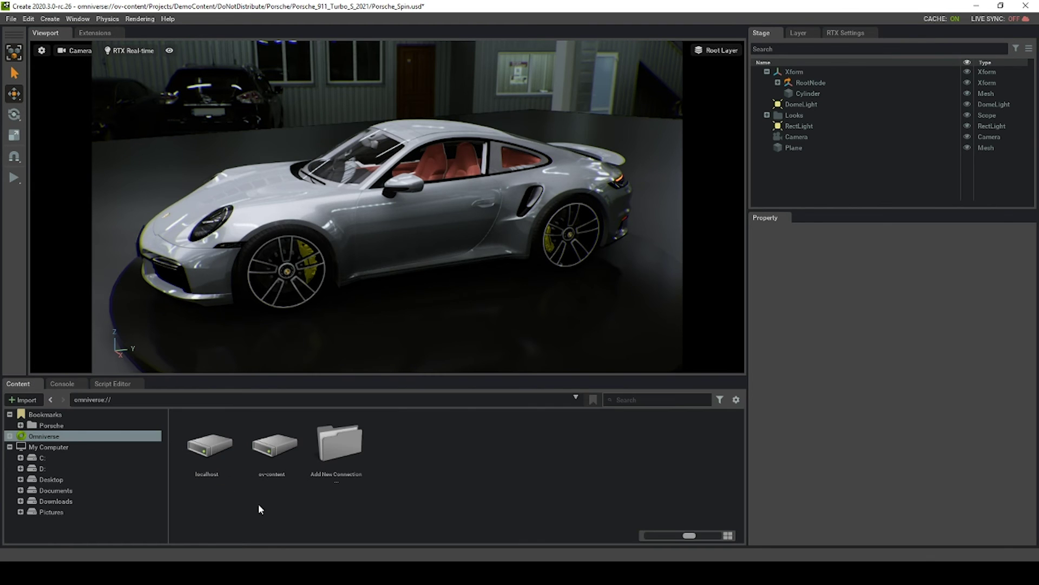
click(19, 425)
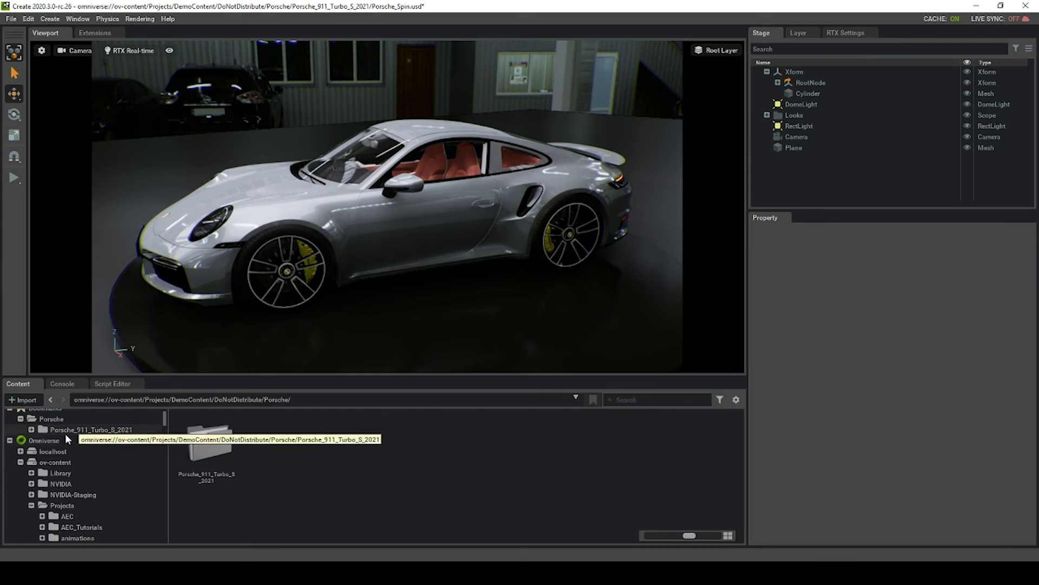
click(86, 429)
double_click(273, 444)
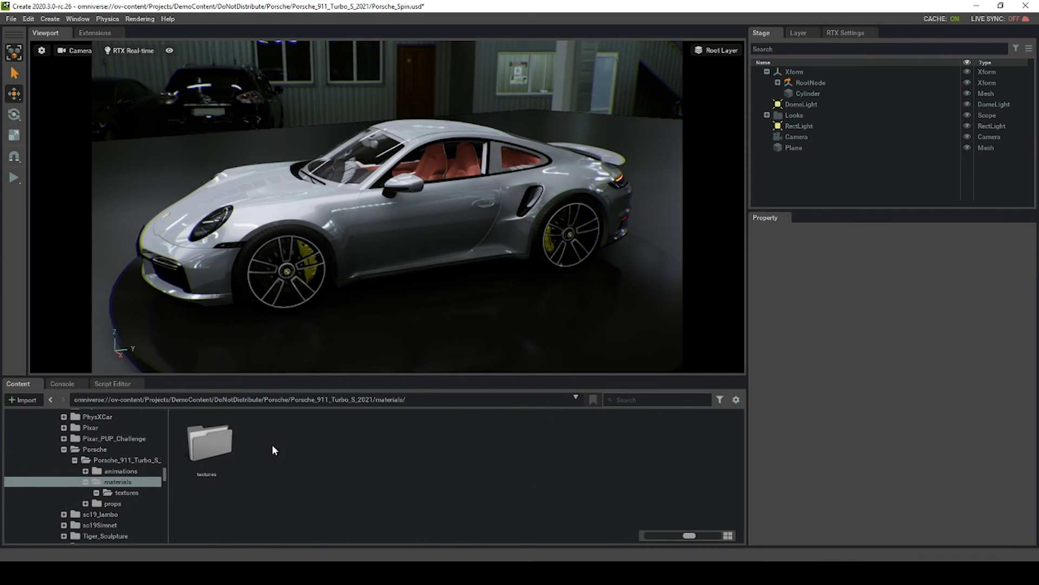
double_click(217, 439)
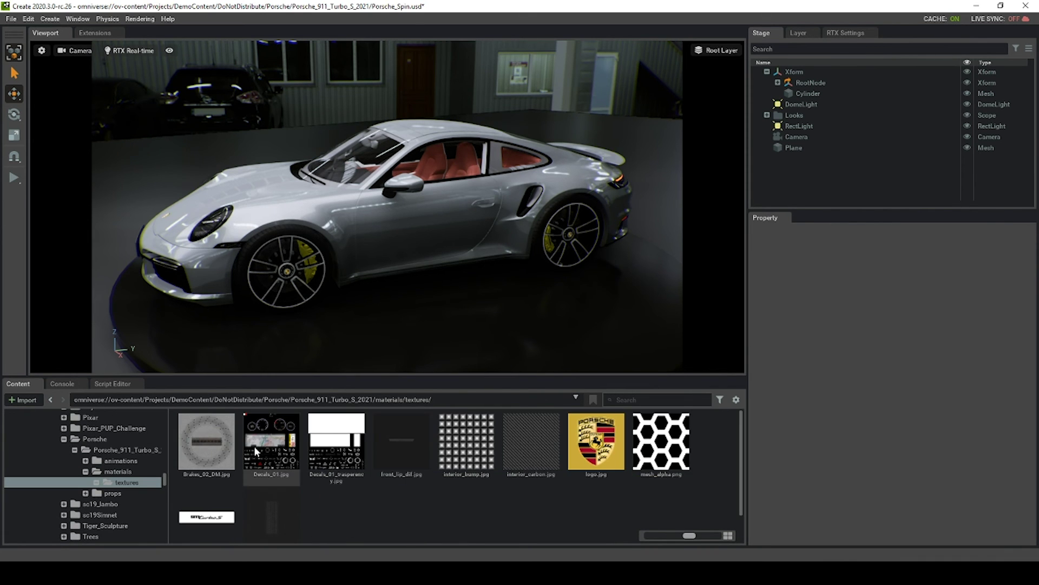
- Preview the Brakes_02_DM.jpg texture, then close the preview
double_click(220, 443)
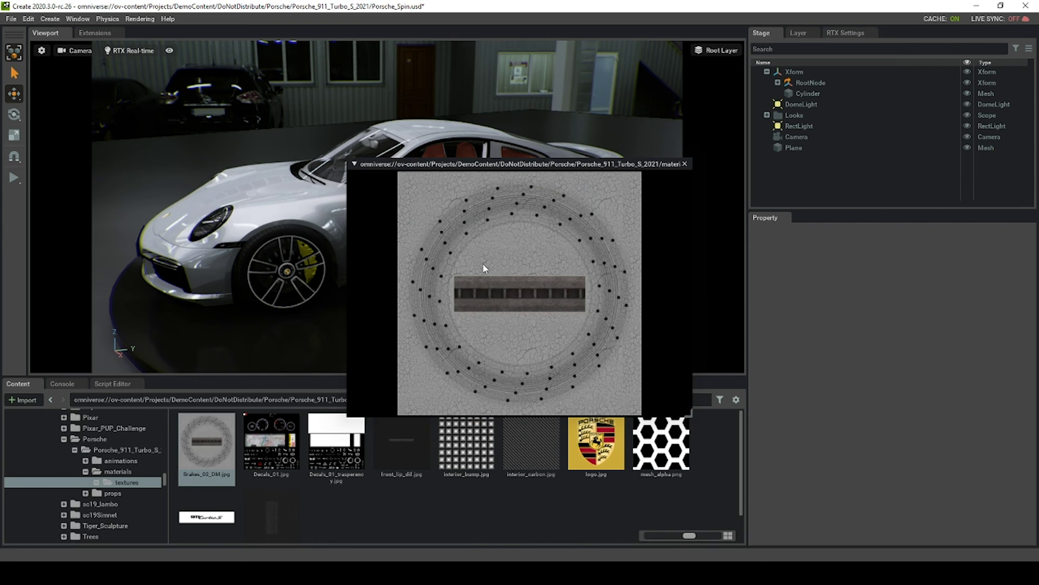
scroll(460, 283, up, 5)
scroll(515, 322, down, 3)
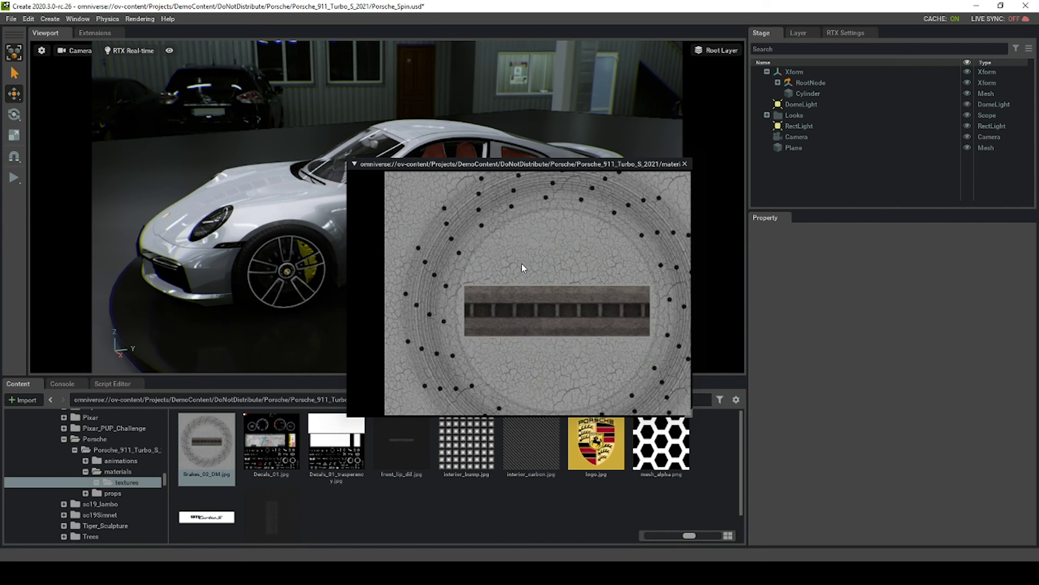
click(684, 163)
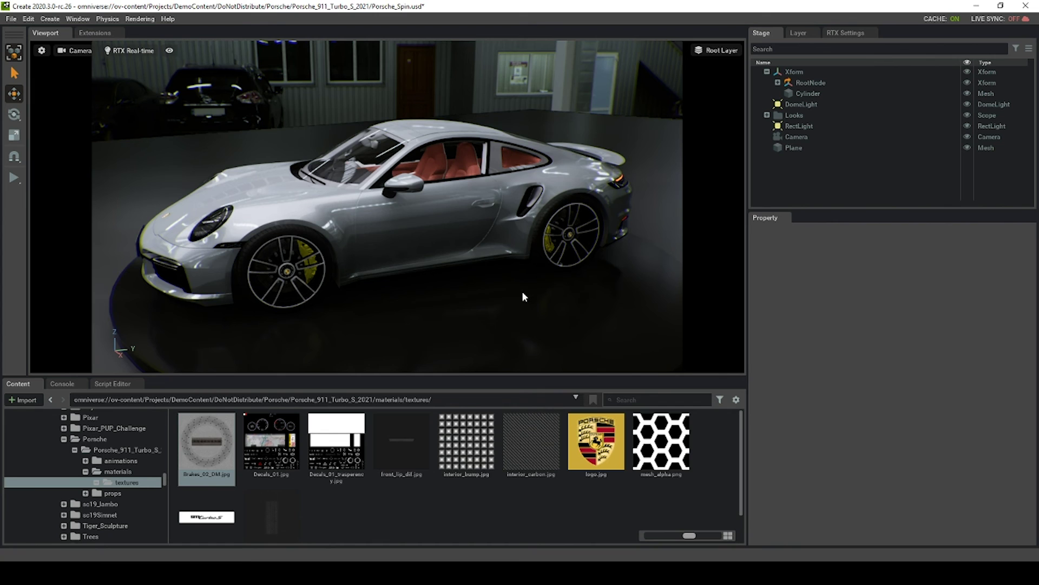
click(798, 34)
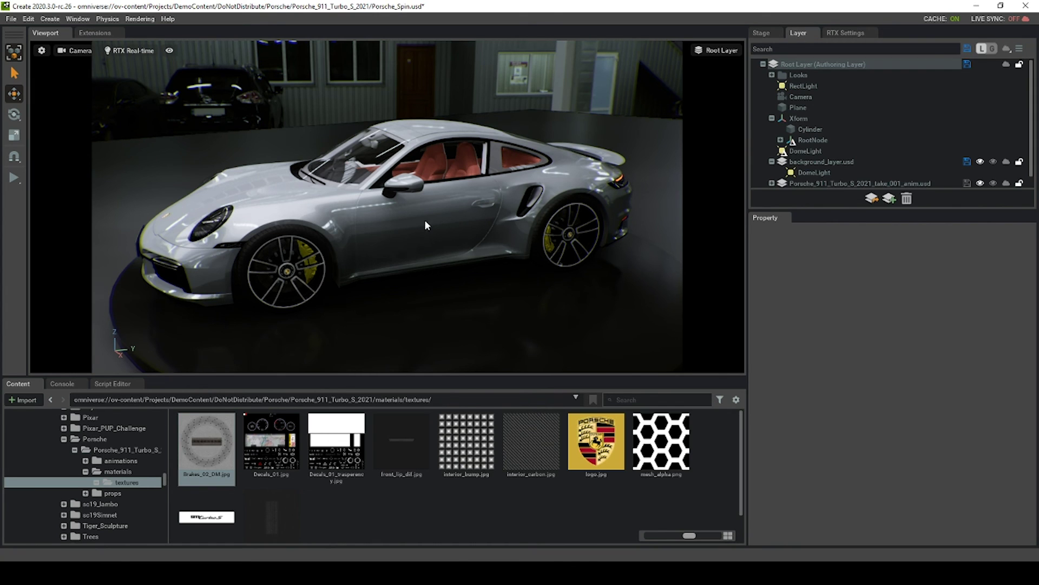